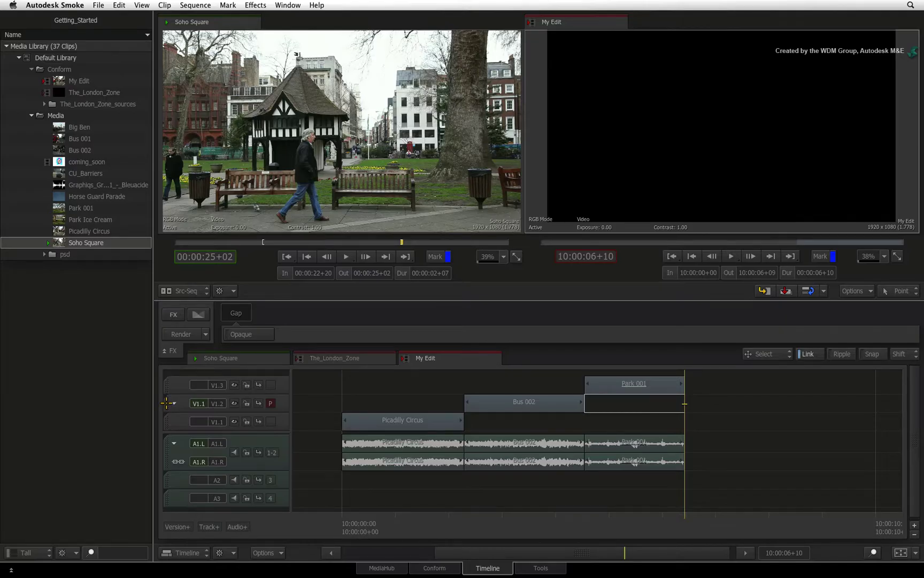
- Drag the Bus 002 track header from V1.2 up above Park 001 to reorder the tracks
{"action": "left_click_drag", "start_coordinate": [166, 403], "coordinate": [168, 372]}
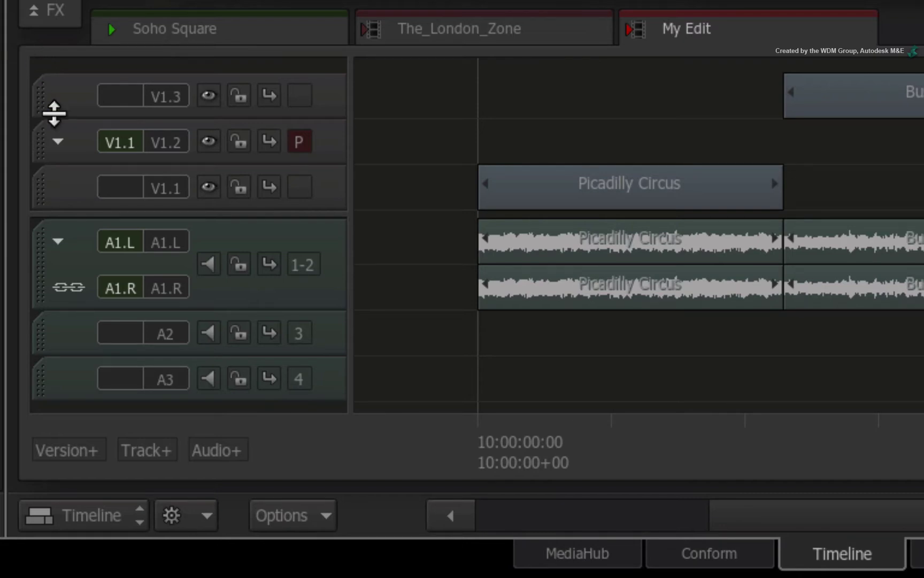
{"action": "left_click_drag", "start_coordinate": [98, 140], "coordinate": [100, 140]}
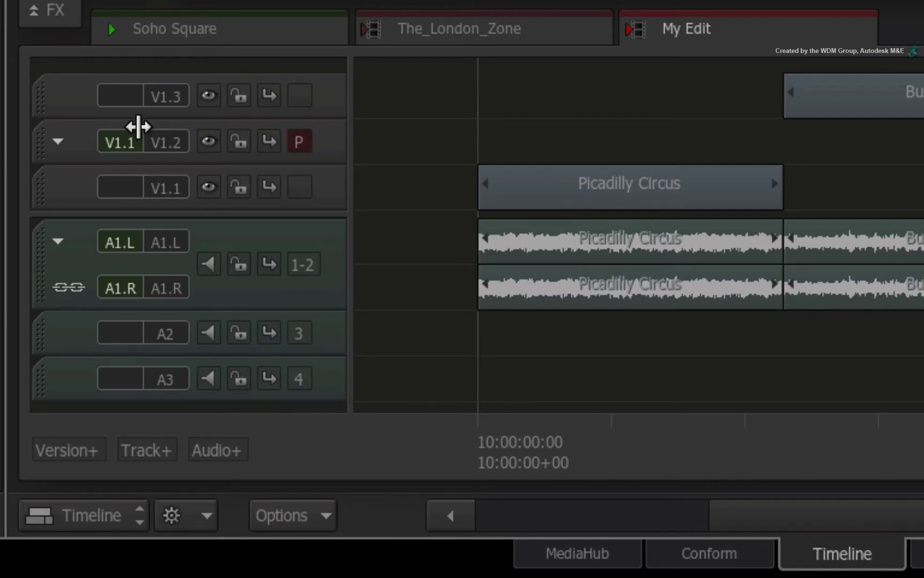
{"action": "left_click_drag", "start_coordinate": [136, 132], "coordinate": [141, 117]}
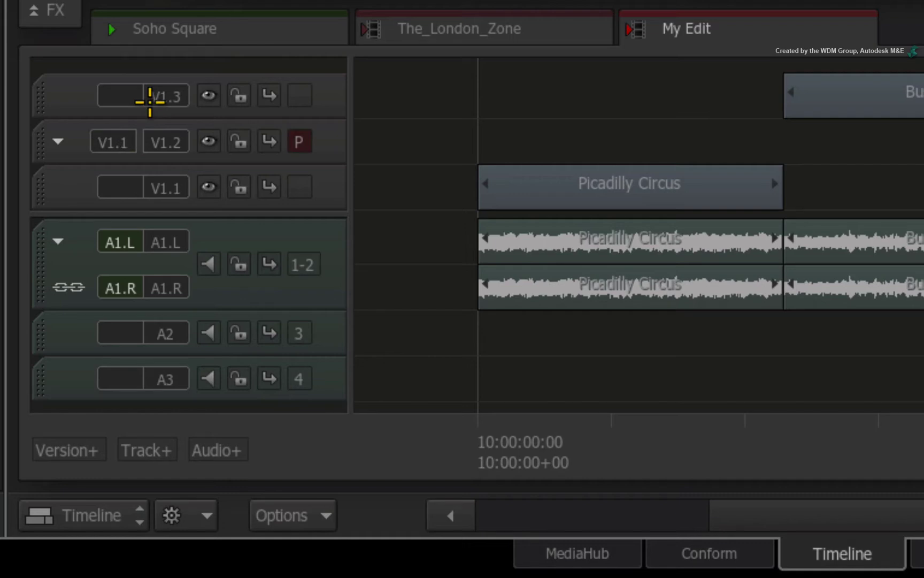
{"action": "left_click", "coordinate": [134, 140]}
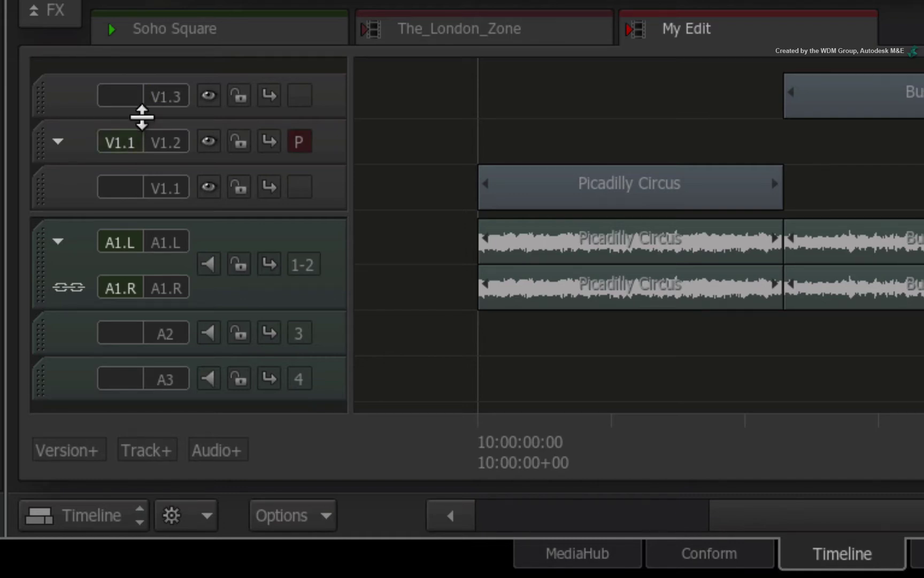
{"action": "left_click", "coordinate": [139, 133]}
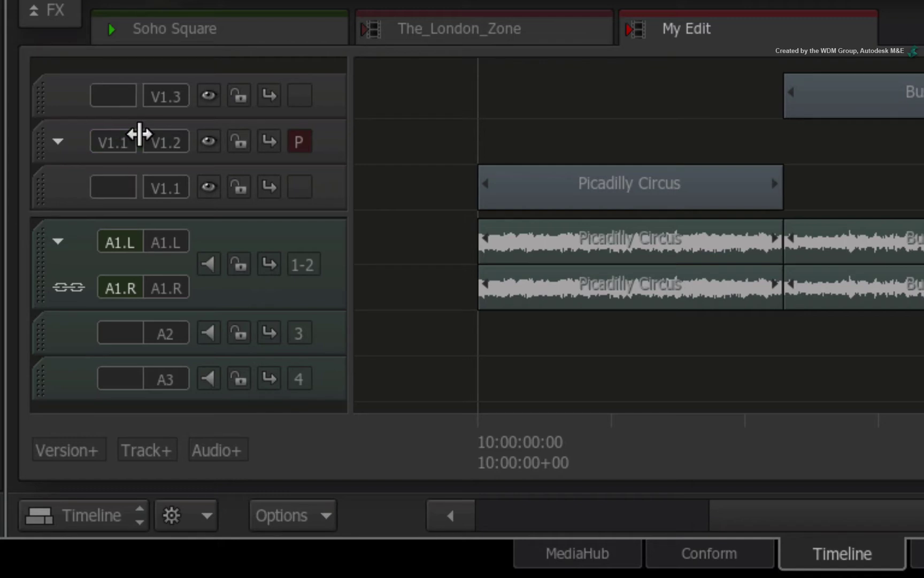
{"action": "left_click", "coordinate": [140, 133]}
{"action": "left_click", "coordinate": [140, 133]}
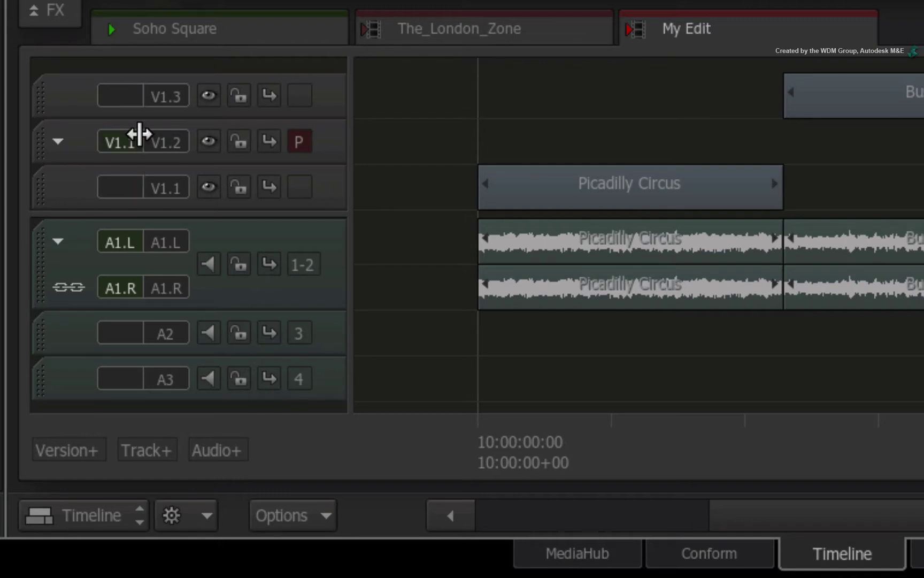
{"action": "left_click", "coordinate": [139, 133]}
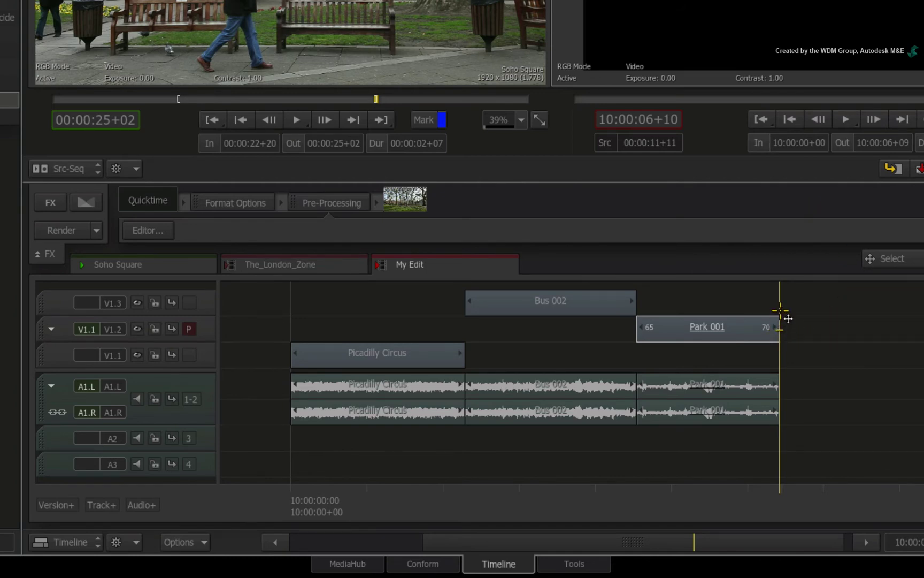
- Step the focus point between V1.3 and V1.1 with Page Up/Down and arrow keys, ending on V1.1
{"action": "mouse_move", "coordinate": [778, 325]}
{"action": "left_mouse_down"}
{"action": "mouse_move", "coordinate": [779, 302]}
{"action": "mouse_move", "coordinate": [778, 349]}
{"action": "left_mouse_up"}
{"action": "key", "text": "Page_Down"}
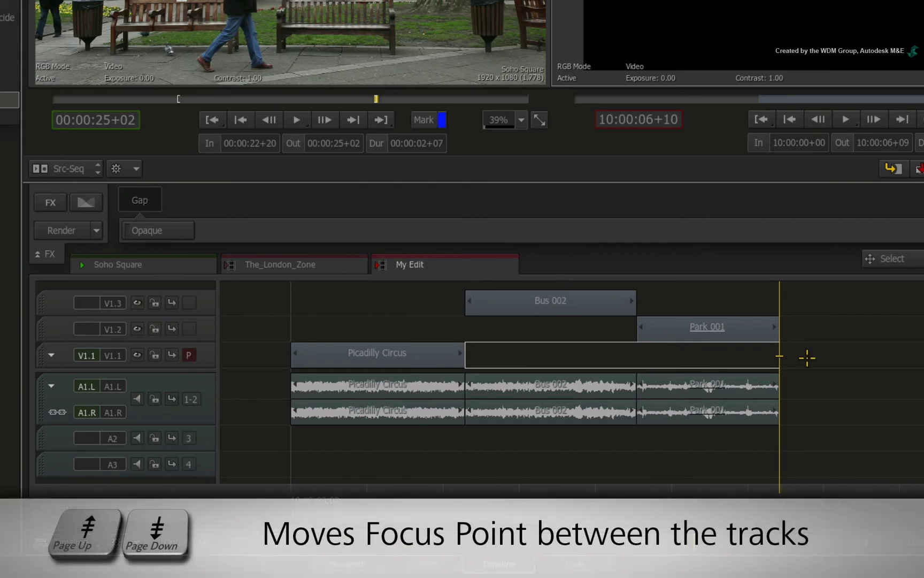
{"action": "key", "text": "Page_Up"}
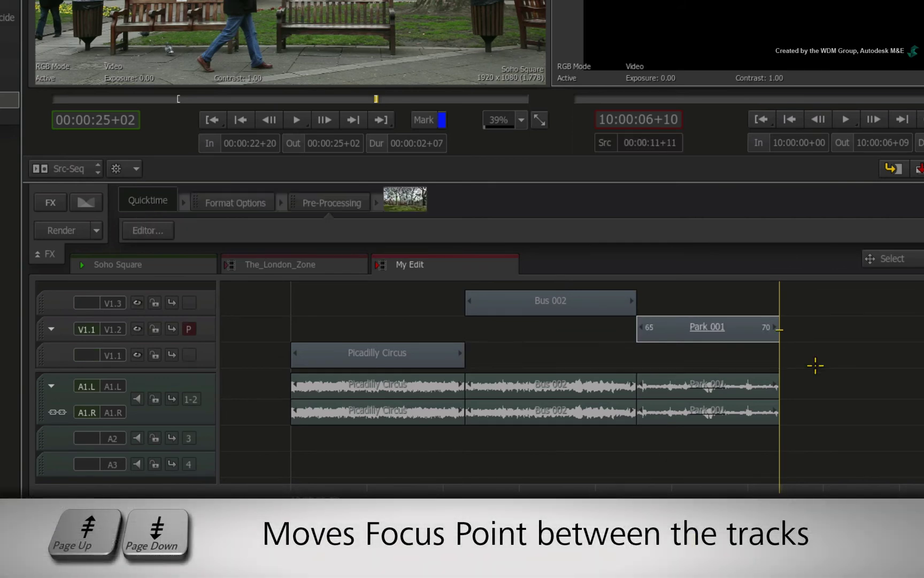
{"action": "key", "text": "Page_Up"}
{"action": "key", "text": "Page_Down"}
{"action": "key", "text": "Page_Down"}
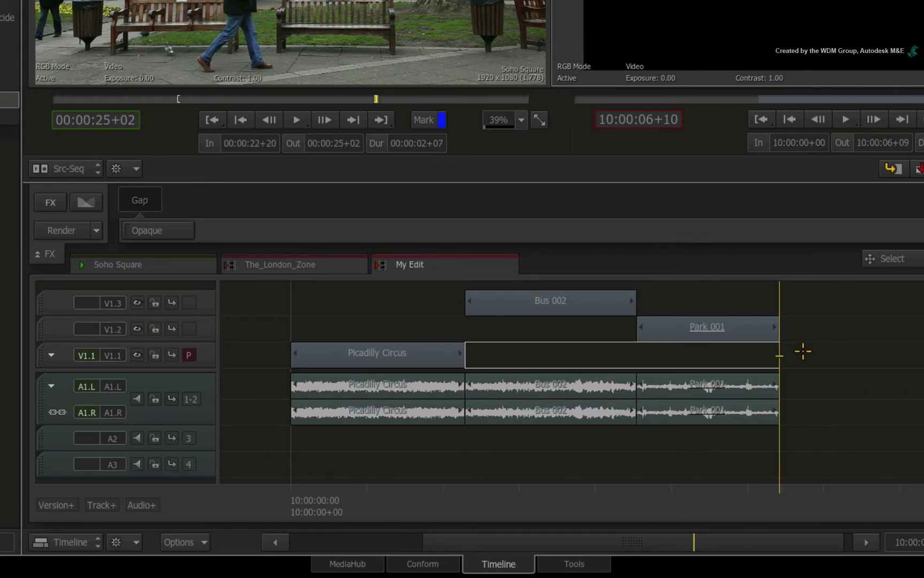
{"action": "key", "text": "Up"}
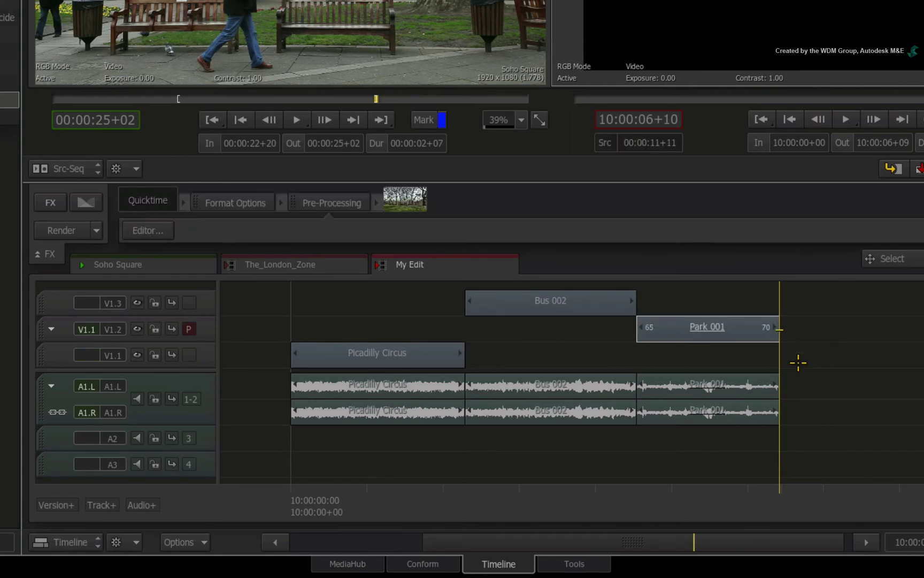
{"action": "key", "text": "Up"}
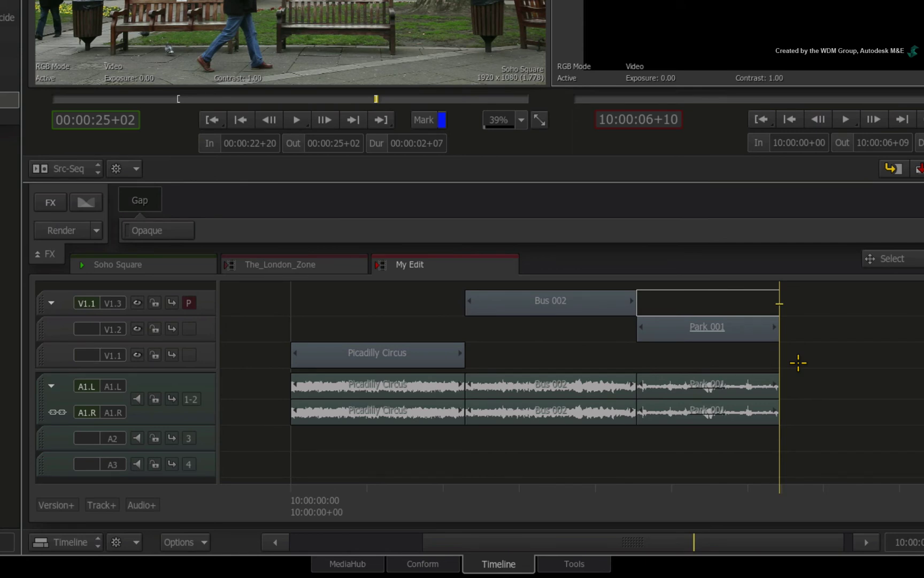
{"action": "key", "text": "Down"}
{"action": "key", "text": "Down"}
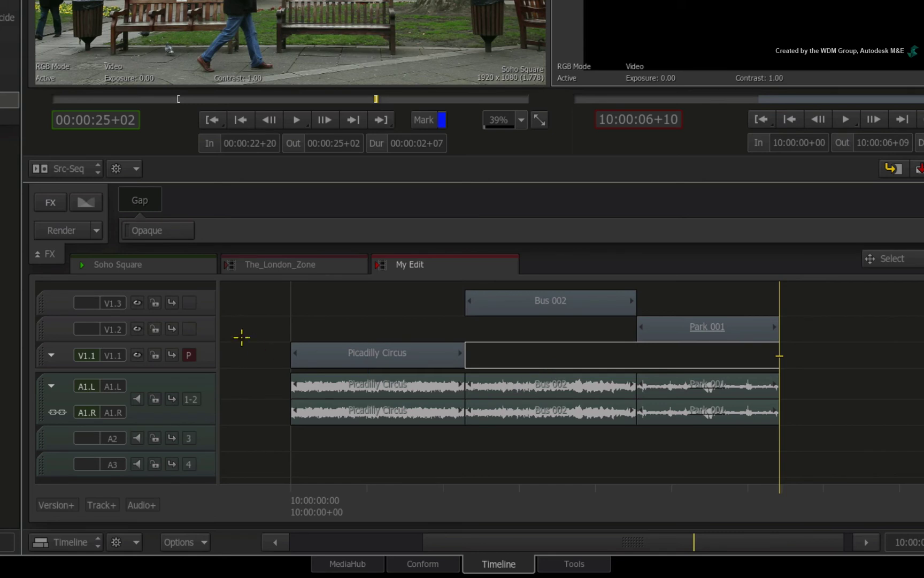
- Move the P focus marker across the V1.1, V1.2 and V1.3 patch tabs, finishing on V1.3 after Bus 002
{"action": "left_click", "coordinate": [193, 325]}
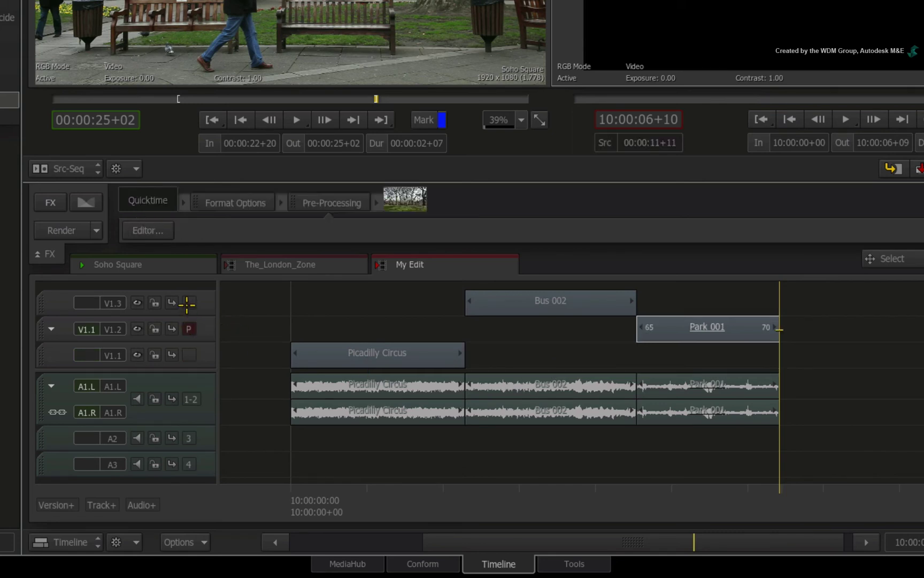
{"action": "left_click", "coordinate": [187, 304]}
{"action": "left_click", "coordinate": [191, 324]}
{"action": "left_click", "coordinate": [192, 351]}
{"action": "left_click", "coordinate": [191, 329]}
{"action": "left_click", "coordinate": [188, 302]}
{"action": "left_click", "coordinate": [193, 321]}
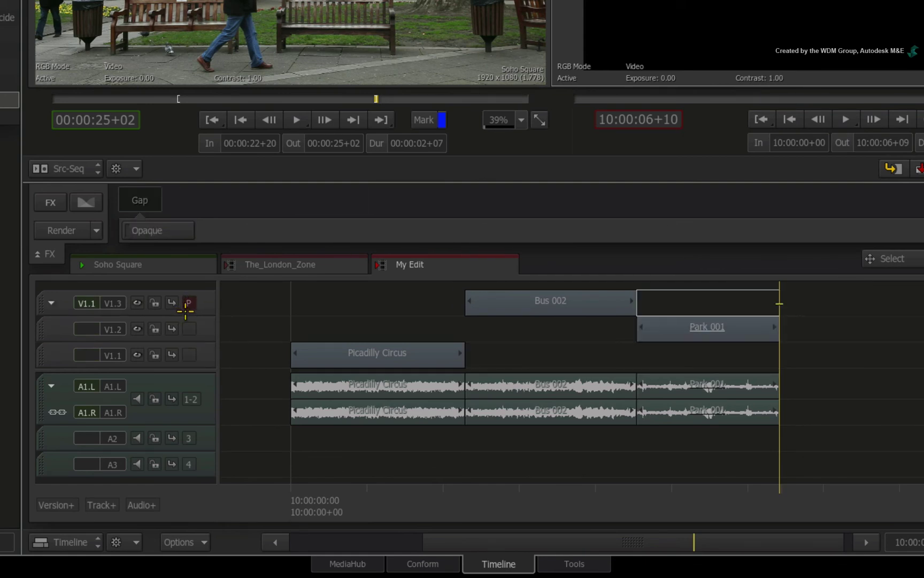
{"action": "left_click", "coordinate": [192, 327]}
{"action": "left_click", "coordinate": [190, 353]}
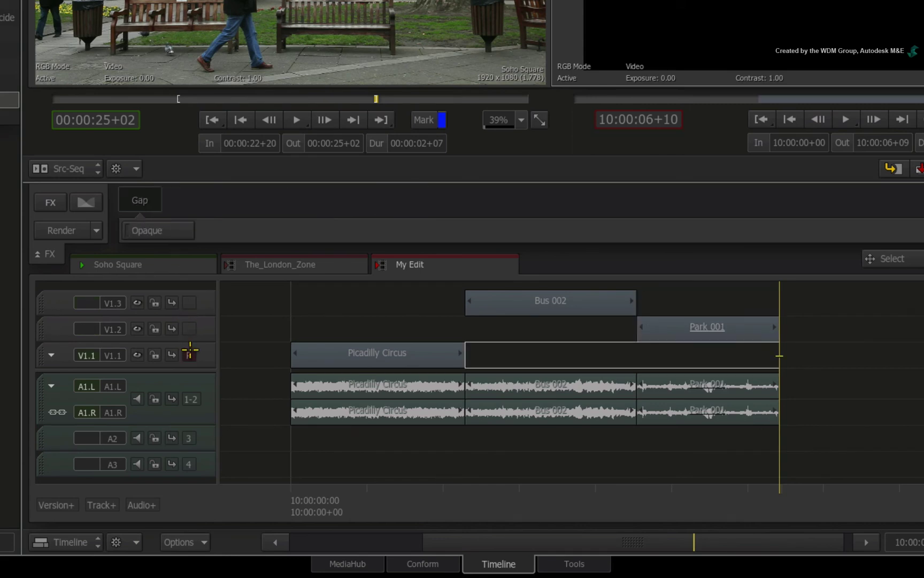
{"action": "left_click", "coordinate": [189, 328]}
{"action": "left_click", "coordinate": [188, 305]}
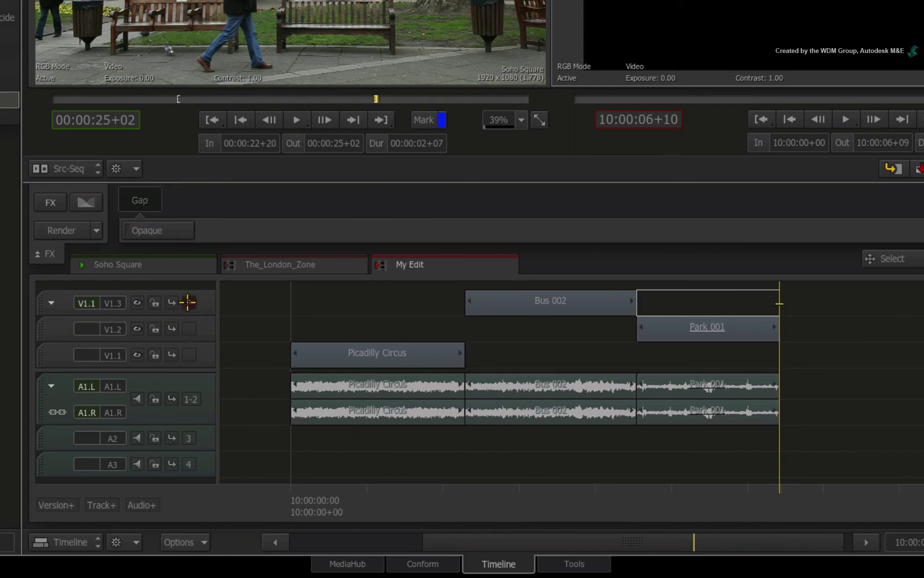